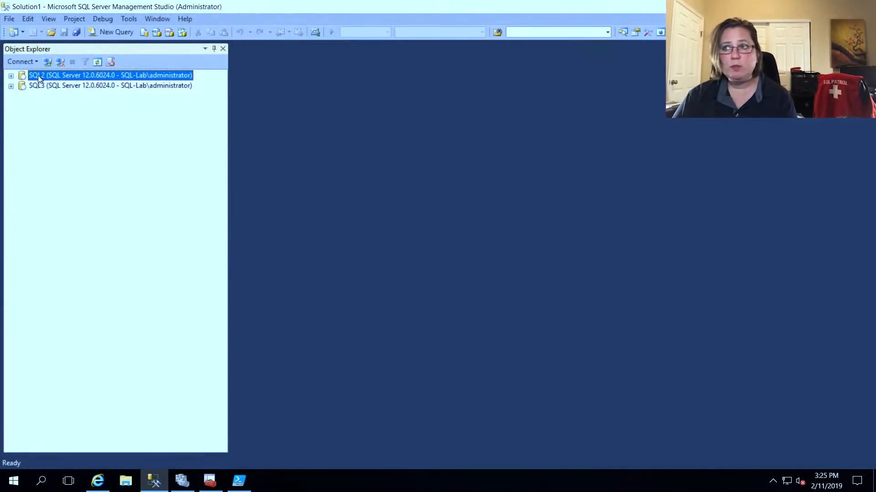
# Step: Expand the SQL2 server and examine the availability replicas of availability group AG1_2014
pyautogui.click(11, 77)
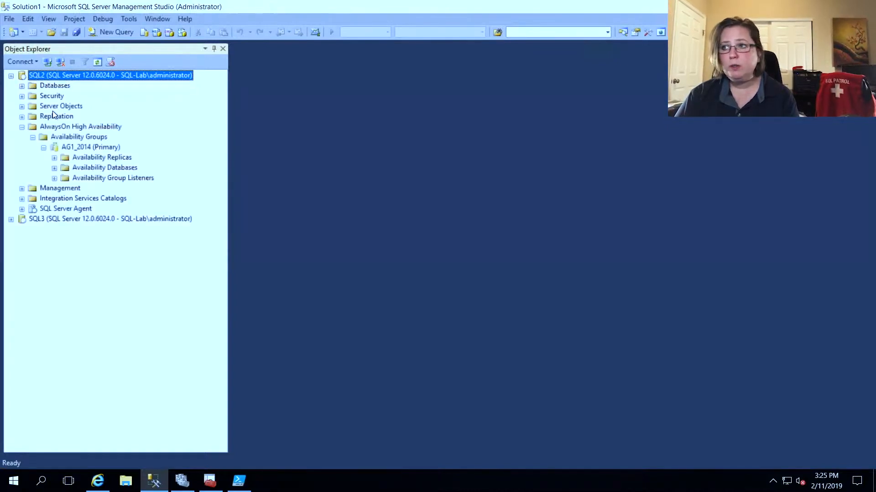
pyautogui.click(39, 127)
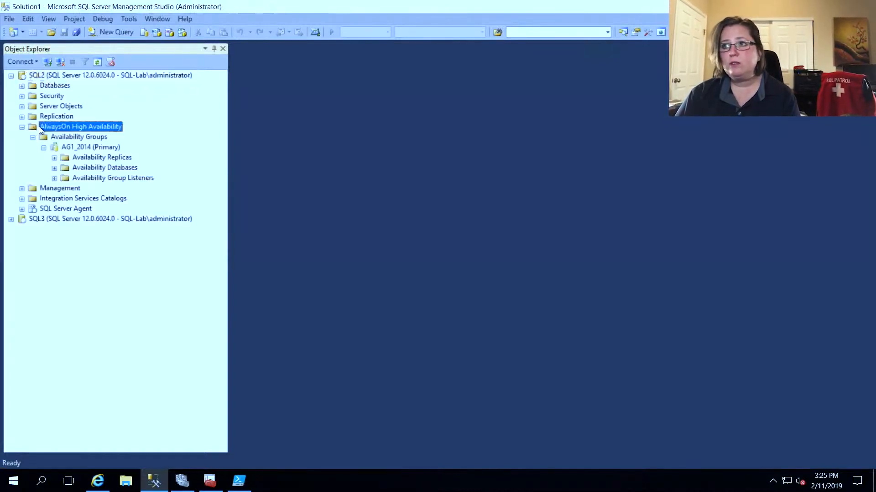
pyautogui.click(79, 138)
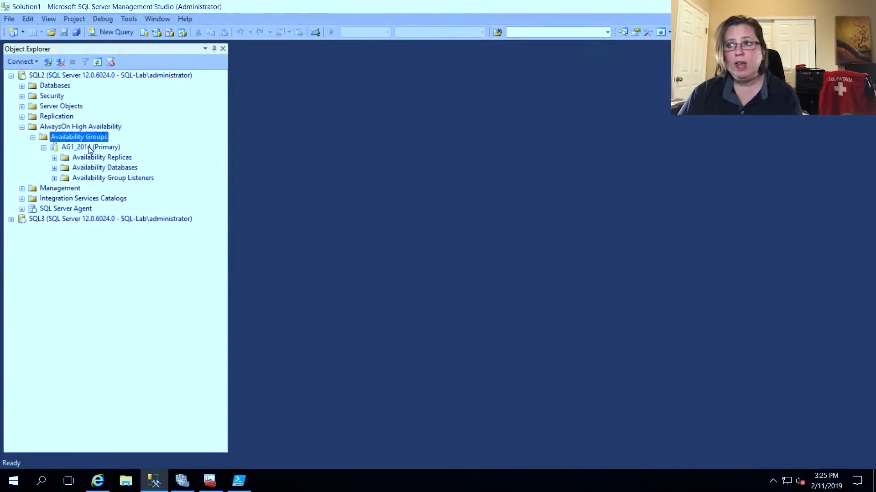
pyautogui.click(90, 149)
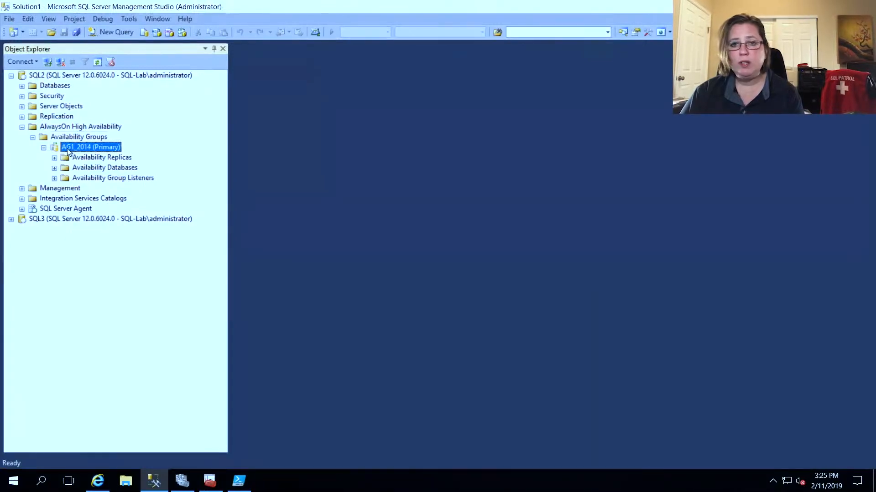
pyautogui.click(76, 157)
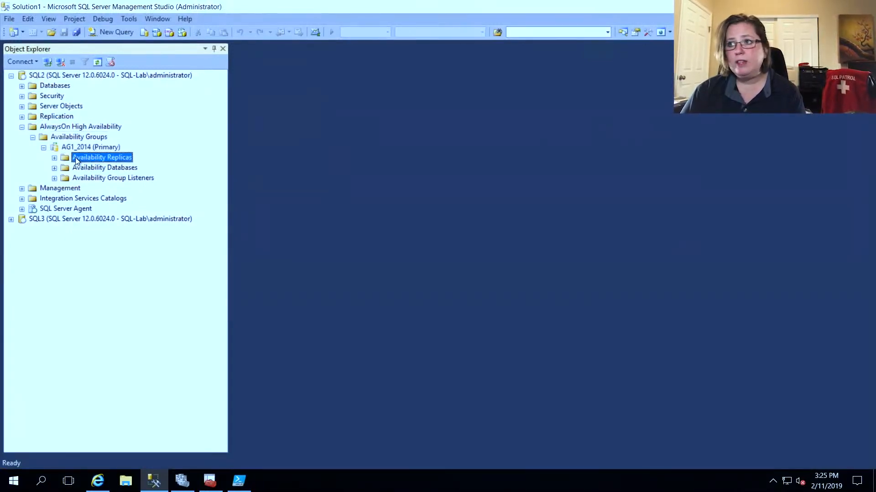
pyautogui.click(55, 158)
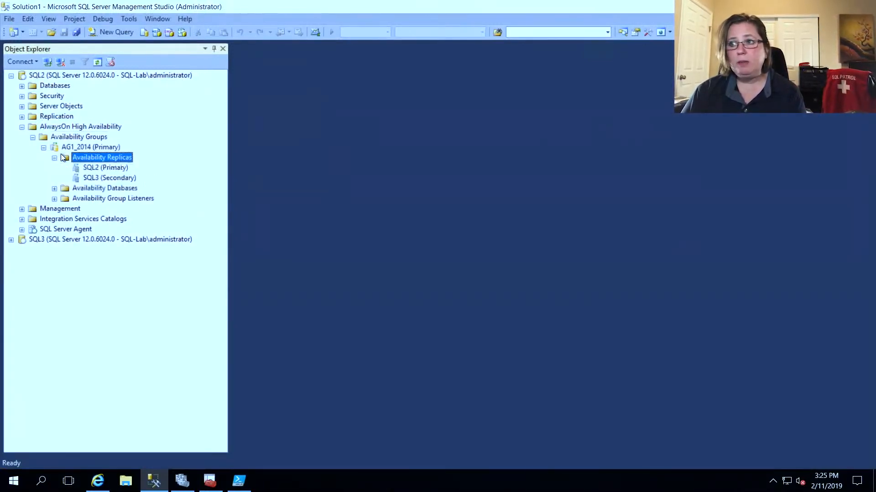
pyautogui.click(99, 170)
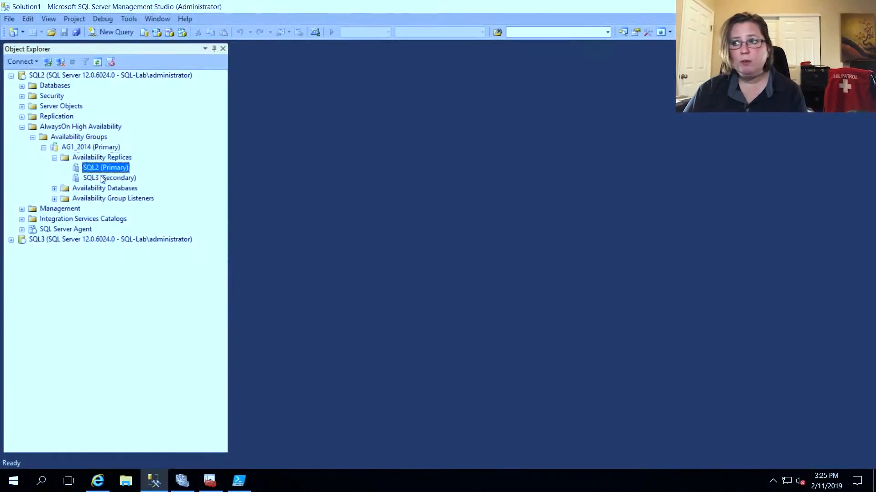
pyautogui.click(101, 178)
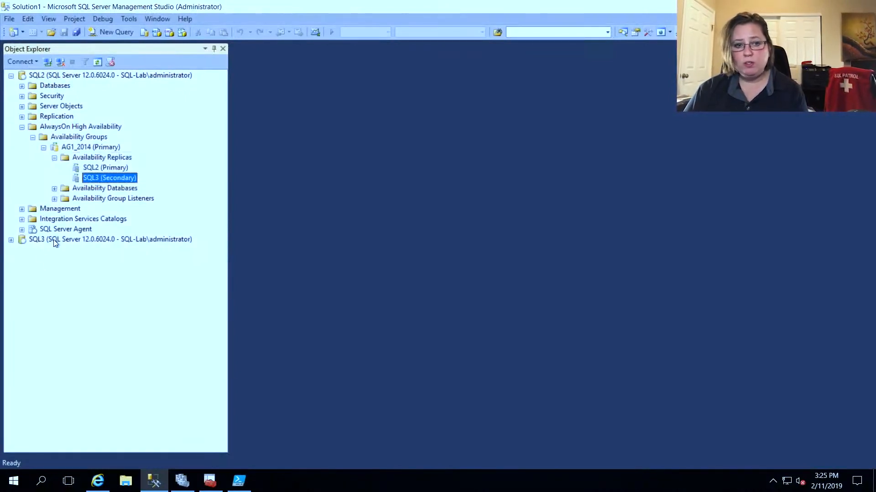
# Step: Expand the SQL3 server and its AG1_2014 replicas, comparing the replica roles with those on SQL2
pyautogui.click(11, 240)
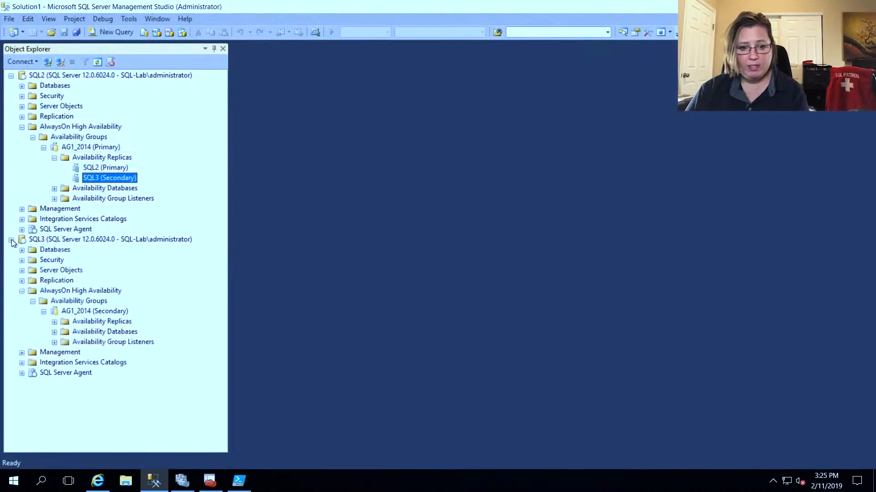
pyautogui.click(54, 323)
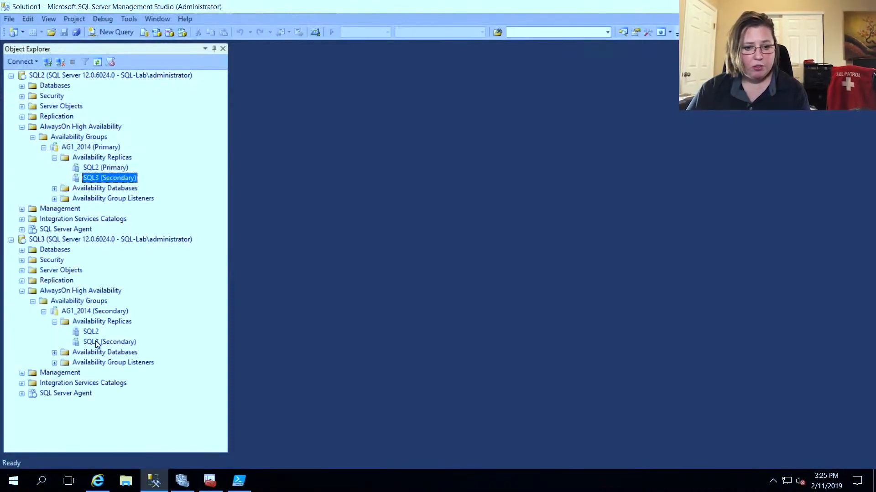
pyautogui.click(125, 344)
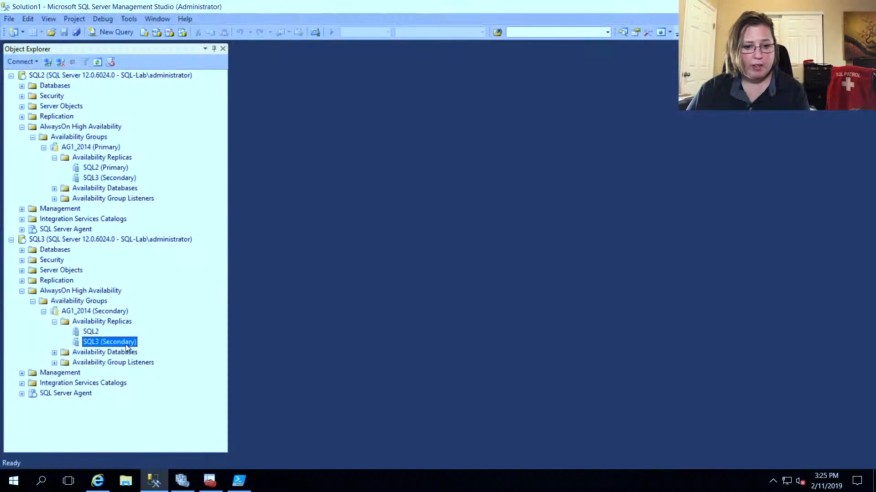
pyautogui.click(118, 313)
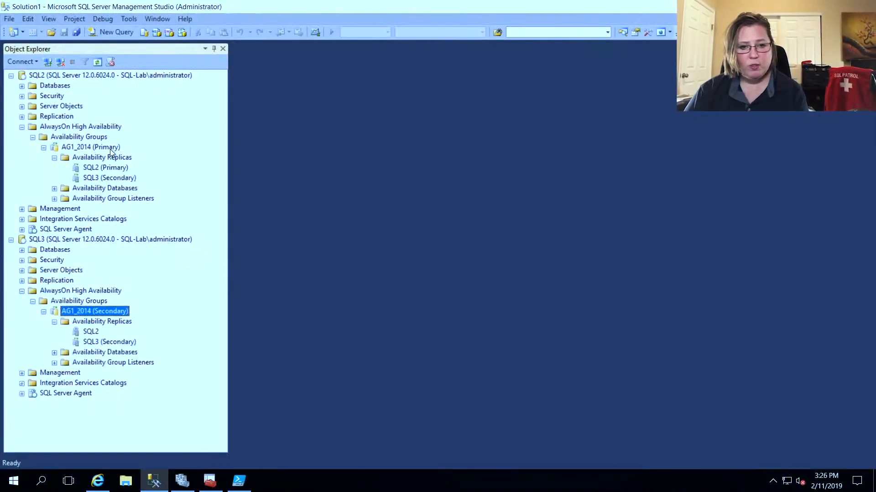
pyautogui.click(111, 150)
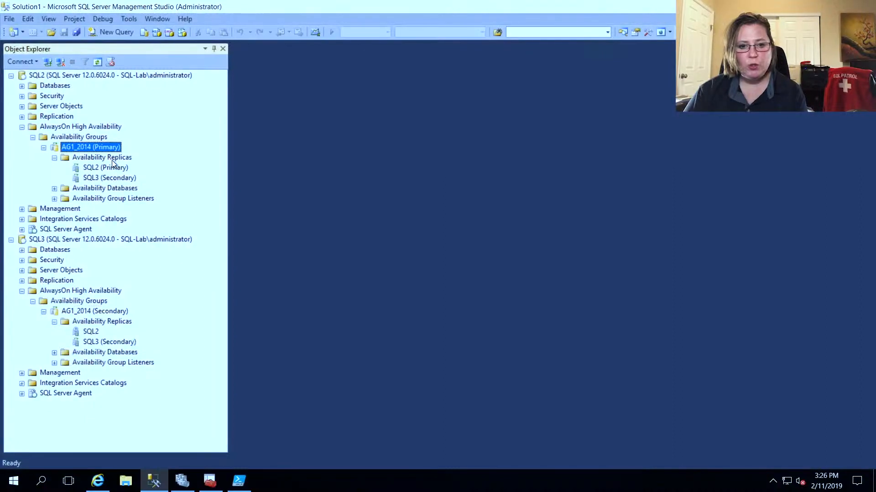
pyautogui.click(116, 159)
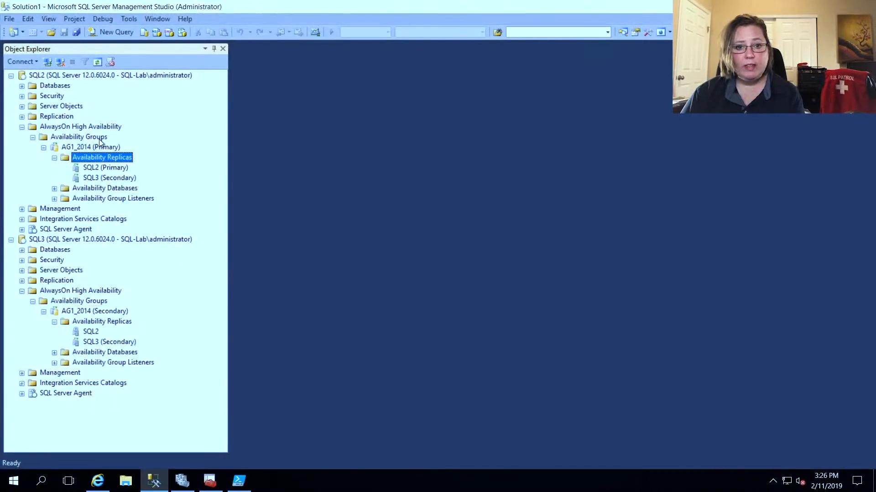
# Step: Show the dashboard of availability group AG1_2014 on SQL2
pyautogui.click(99, 147)
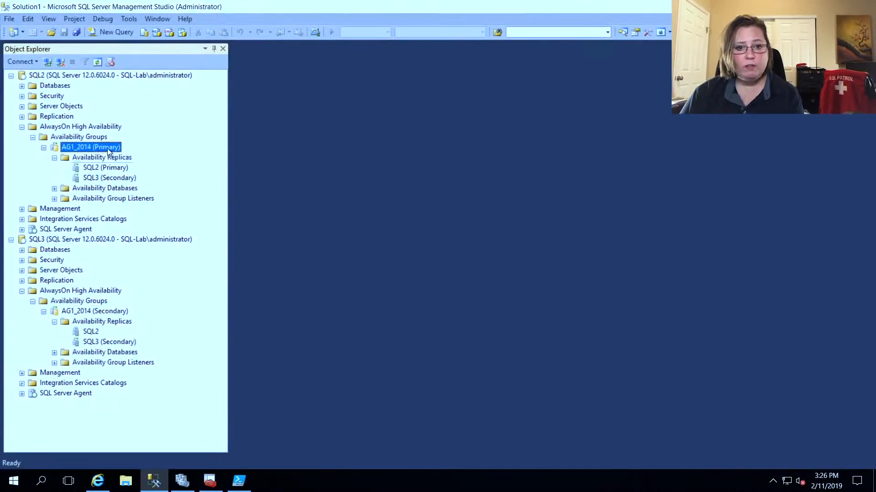
pyautogui.rightClick(108, 150)
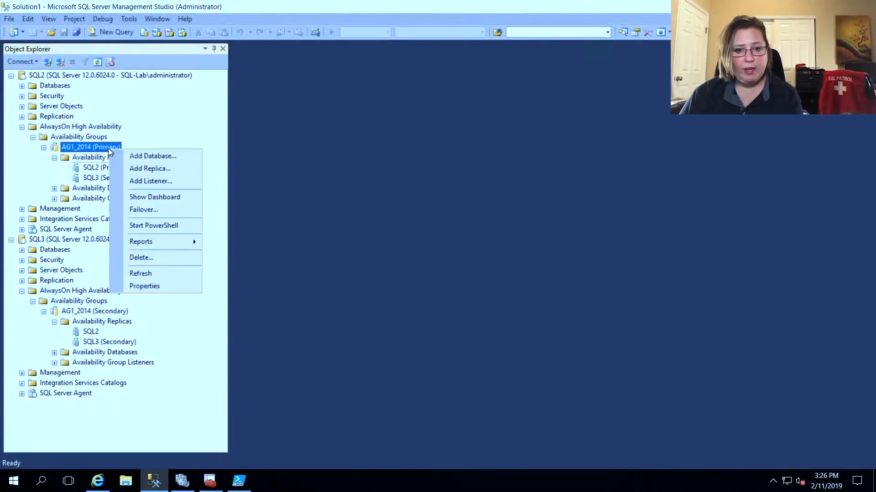
pyautogui.click(158, 193)
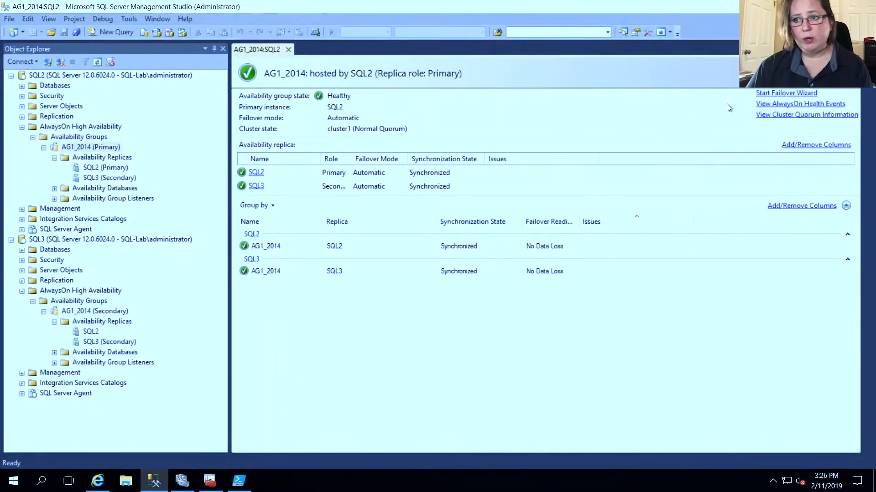
# Step: Start the failover wizard from the AG1_2014 dashboard and accept SQL3 as the new primary replica after reviewing its status columns
pyautogui.click(763, 97)
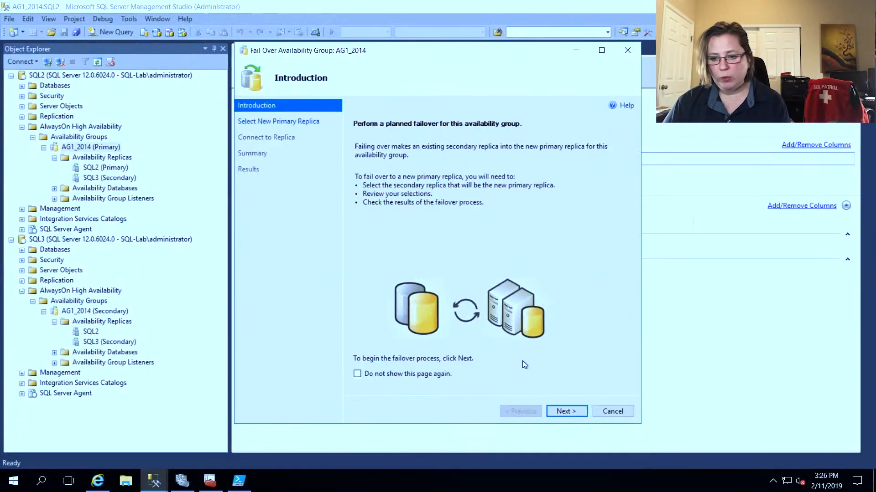
pyautogui.click(561, 411)
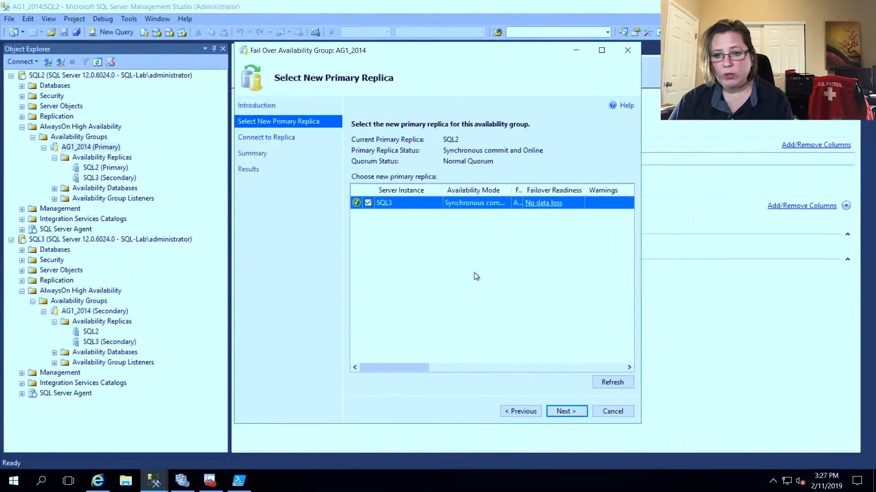
pyautogui.click(505, 367)
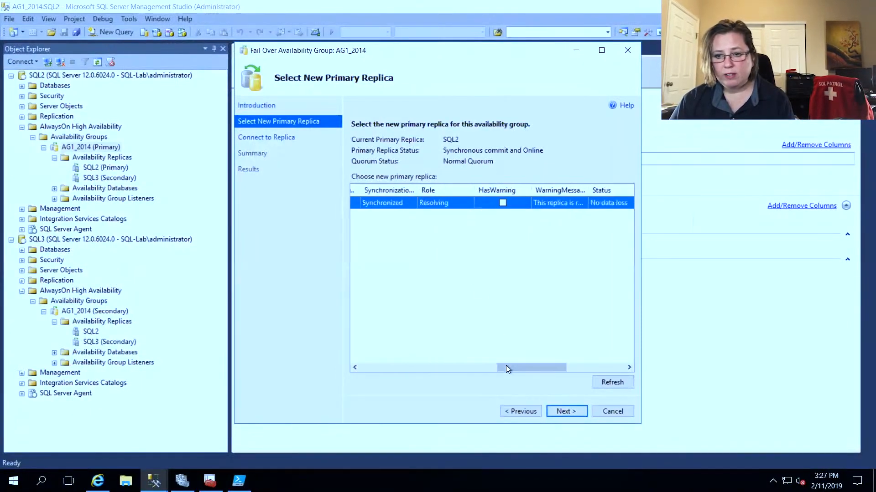
pyautogui.moveTo(516, 370); pyautogui.dragTo(572, 365)
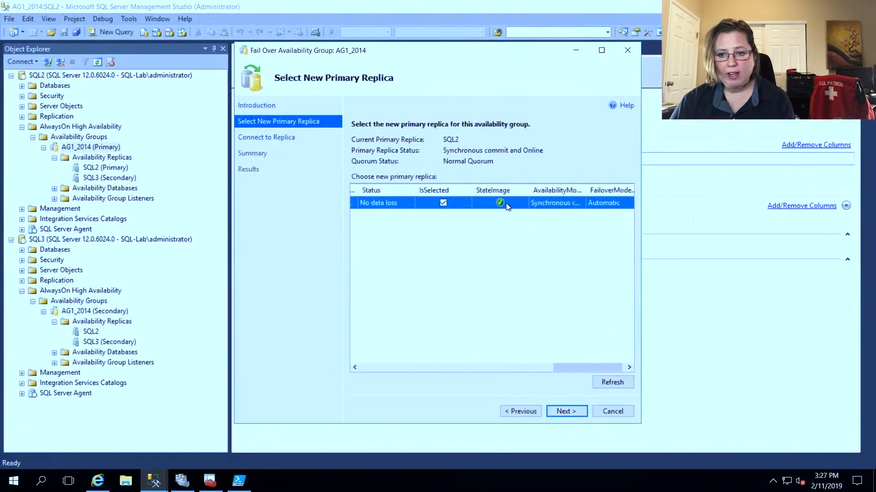
pyautogui.click(564, 412)
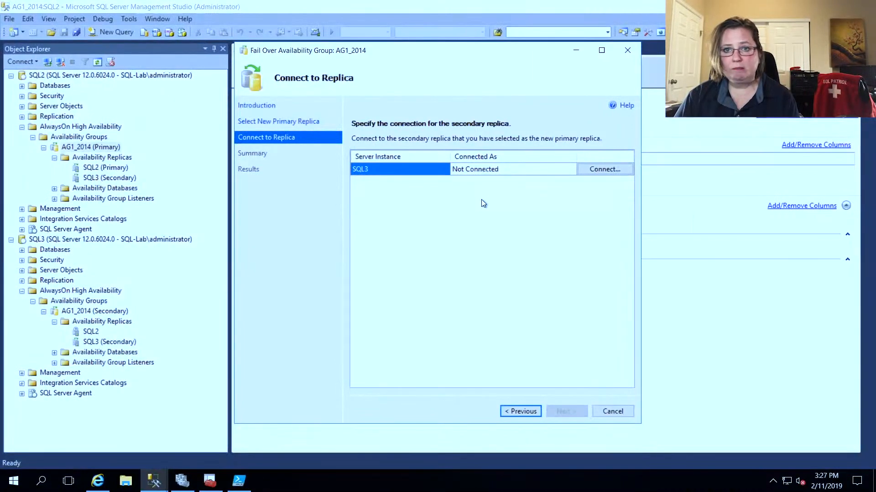
# Step: Connect the wizard to replica SQL3 with Windows Authentication and proceed to the failover summary
pyautogui.click(594, 169)
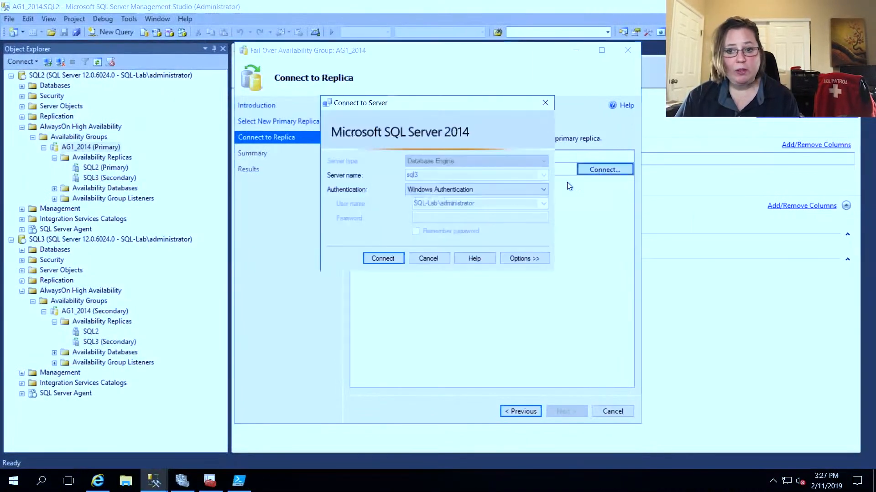
pyautogui.click(393, 256)
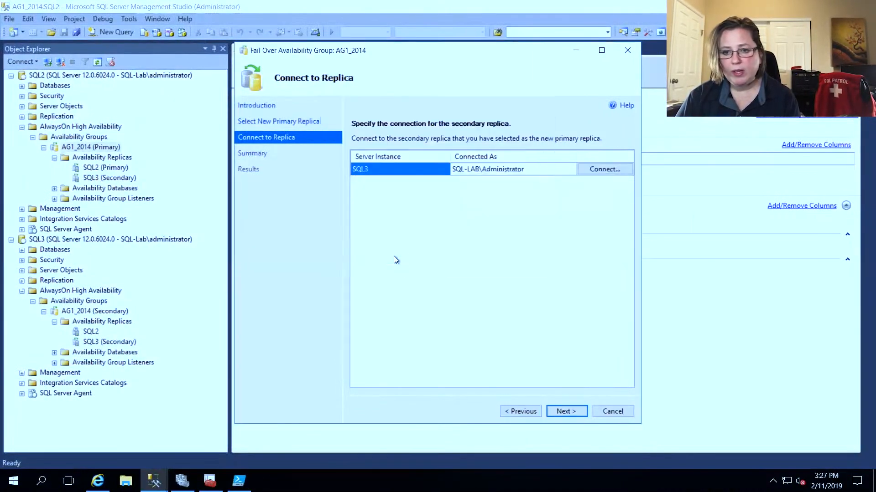
pyautogui.click(571, 409)
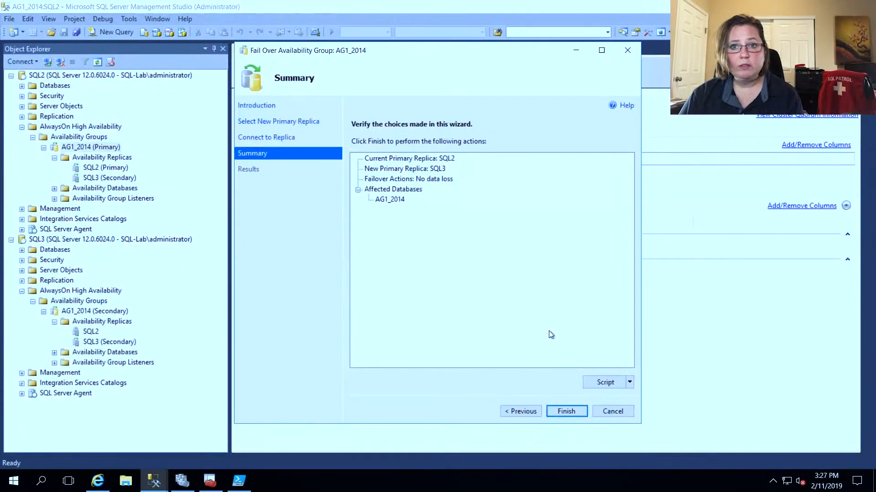
# Step: Run the failover of AG1_2014 to SQL3, expand the progress details, and close the wizard
pyautogui.click(562, 413)
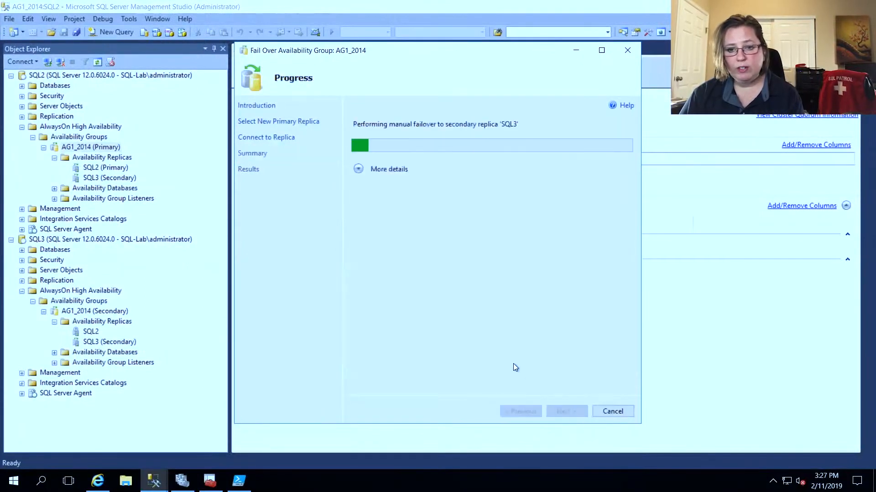
pyautogui.click(358, 169)
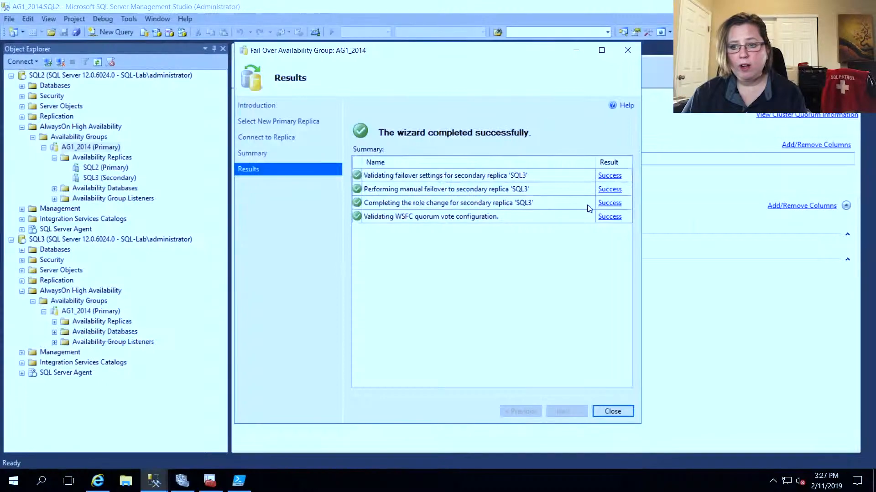
pyautogui.click(611, 412)
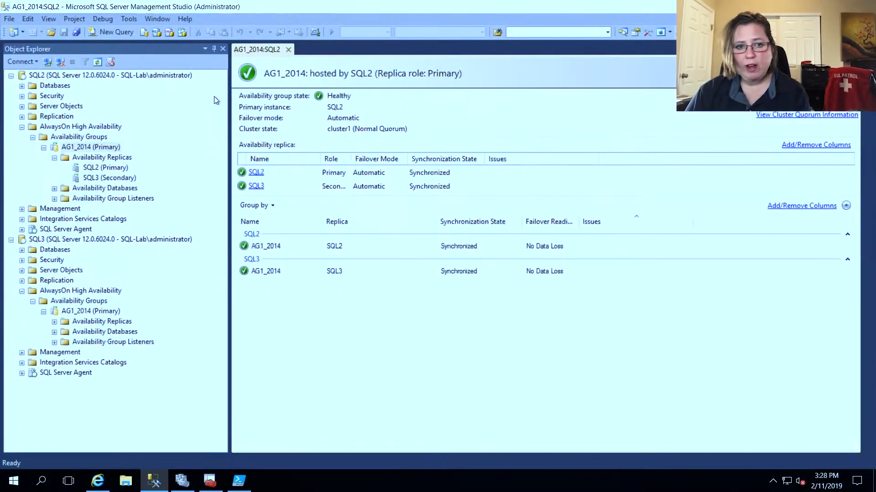
# Step: Refresh the SQL2 dashboard and show the AG1_2014 dashboard on SQL3
pyautogui.click(49, 19)
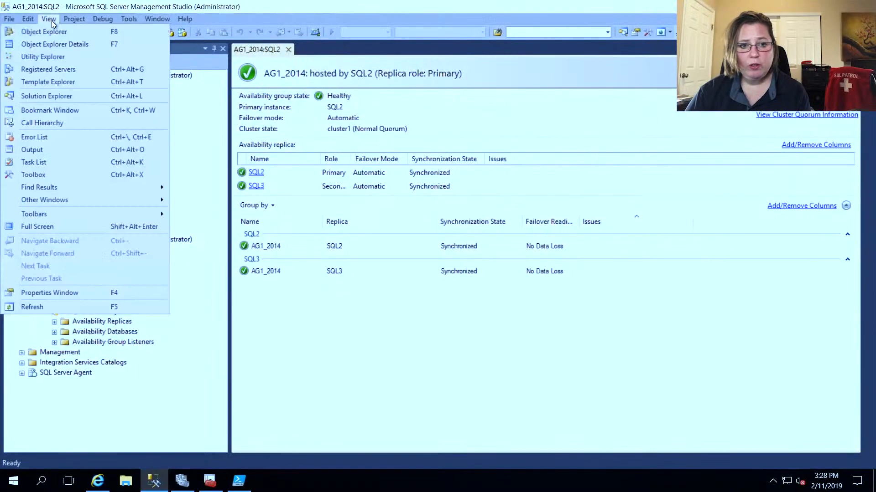
pyautogui.click(84, 307)
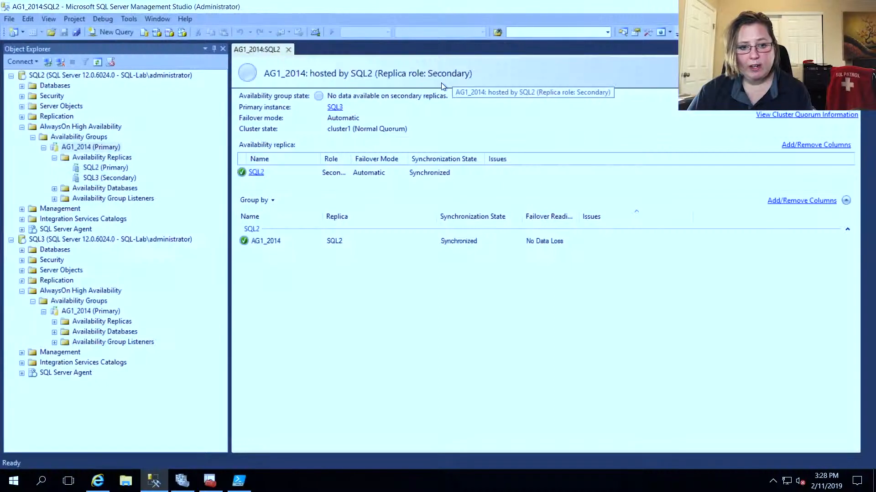
pyautogui.rightClick(91, 311)
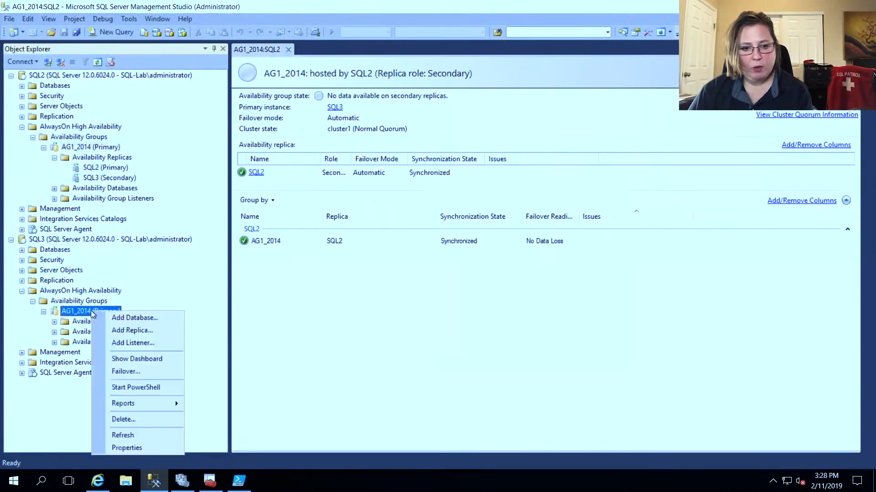
pyautogui.click(135, 359)
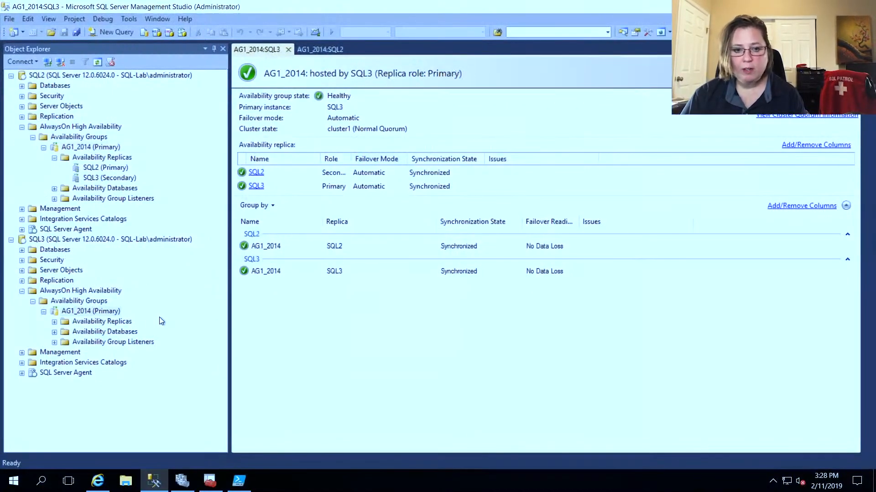
# Step: Start the failover wizard for AG1_2014 on SQL3 and accept SQL2 as the new primary replica
pyautogui.click(117, 313)
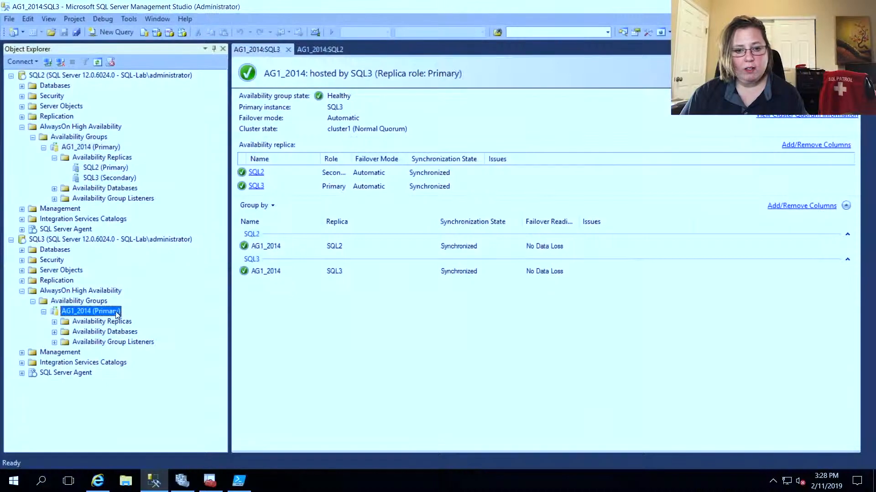
pyautogui.rightClick(118, 315)
pyautogui.click(155, 374)
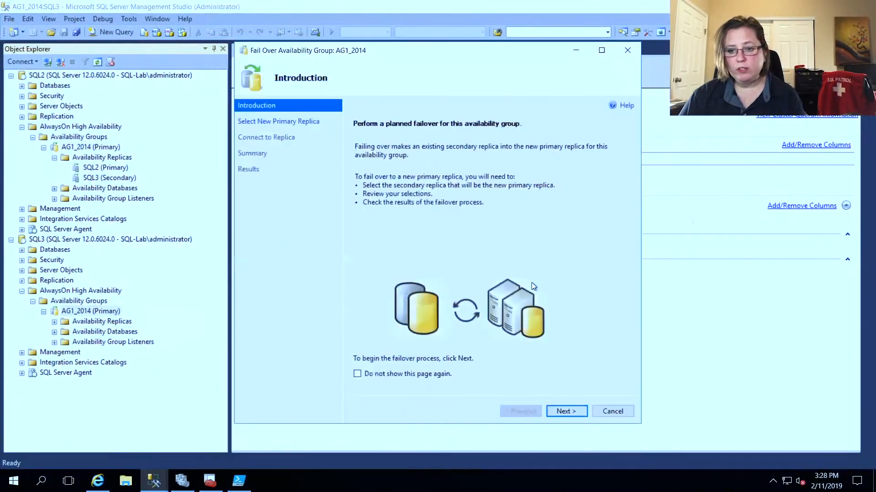
pyautogui.click(550, 409)
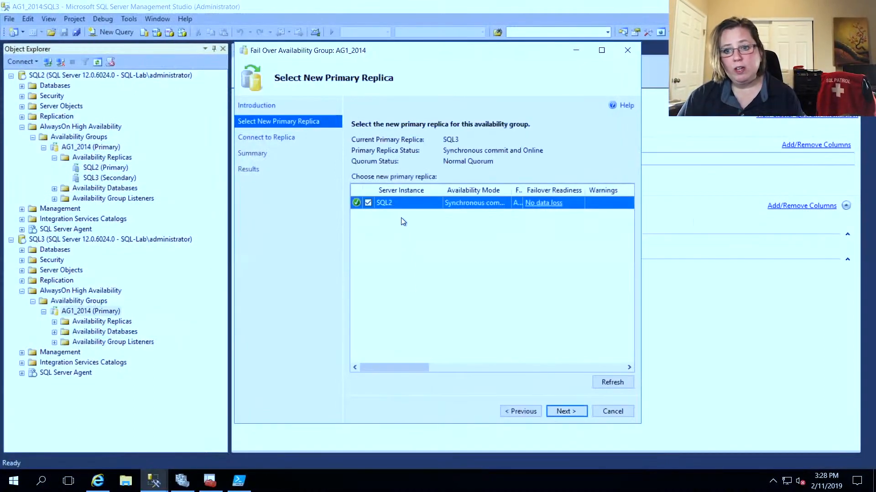
pyautogui.click(563, 409)
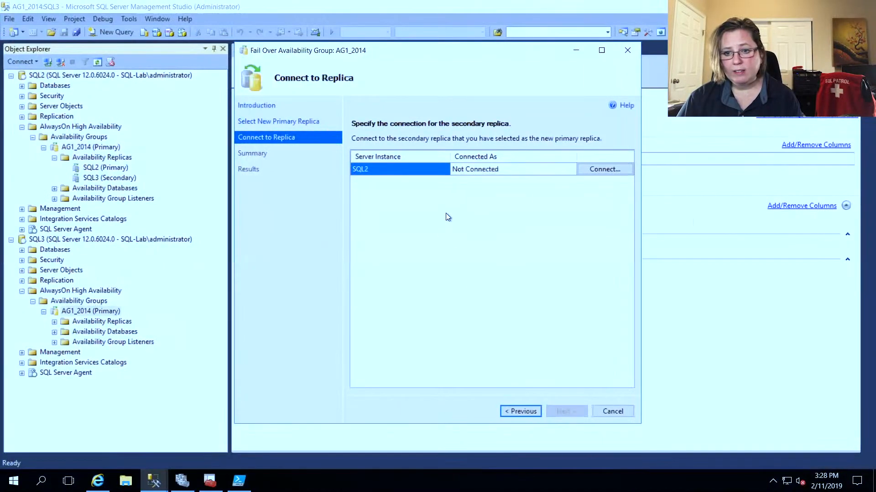
# Step: Connect the wizard to replica SQL2 and proceed to the failover summary
pyautogui.click(591, 170)
pyautogui.click(395, 257)
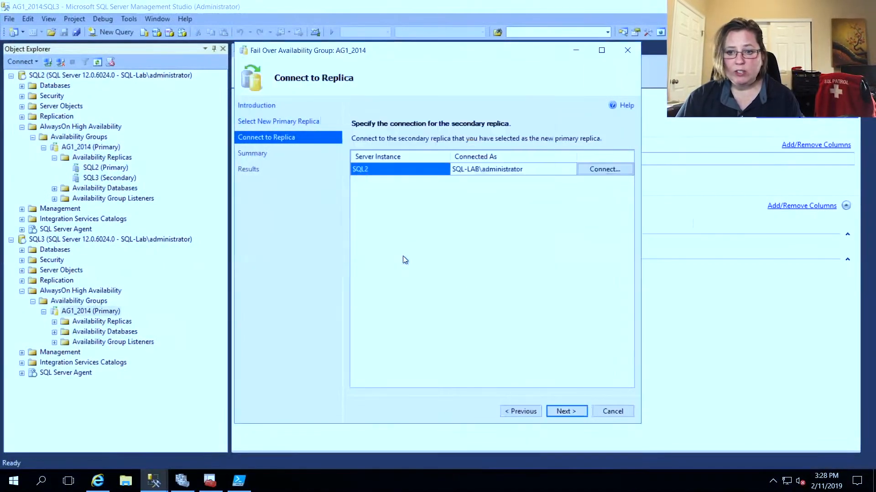
pyautogui.click(577, 410)
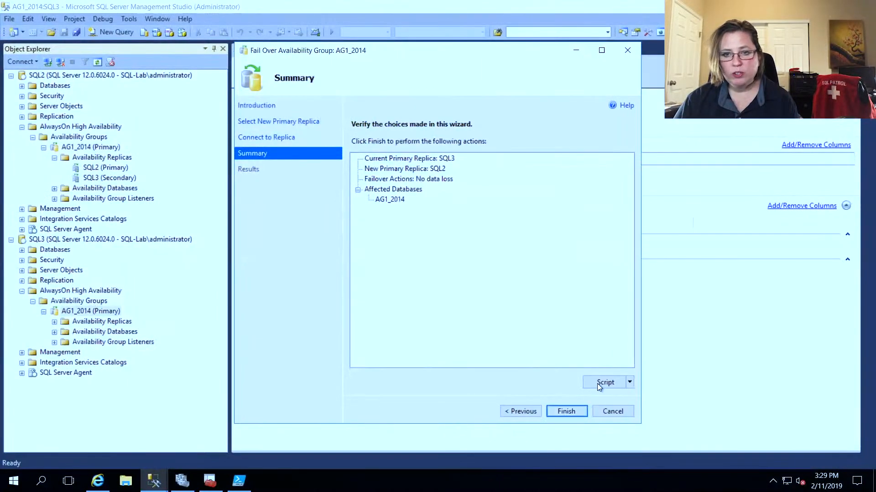
# Step: Run the failover of AG1_2014 back to SQL2, expand the progress details, and close the wizard
pyautogui.click(569, 413)
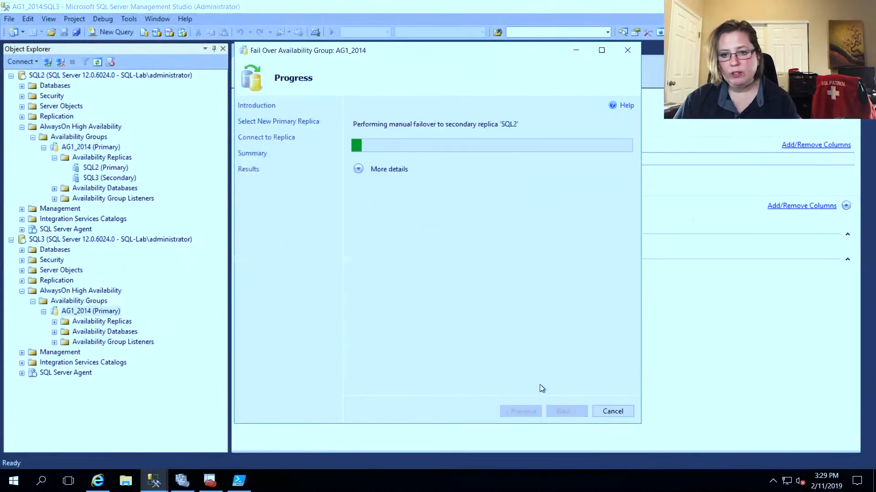
pyautogui.click(365, 171)
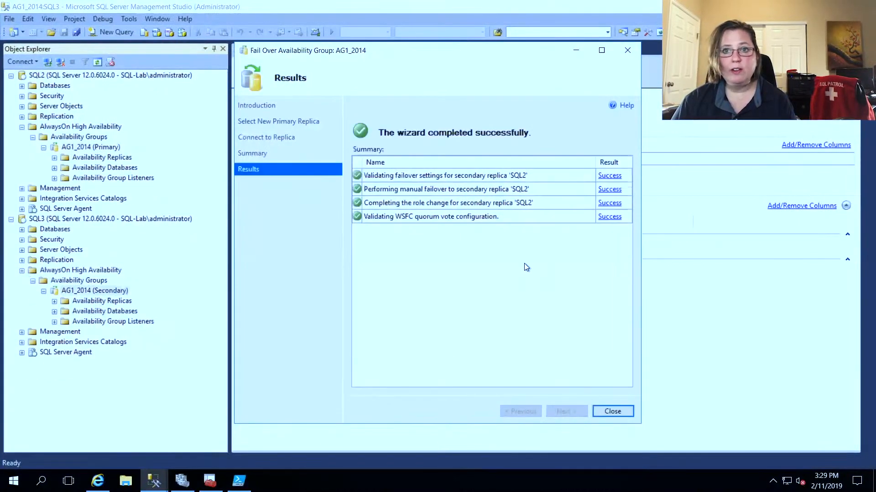
pyautogui.click(619, 410)
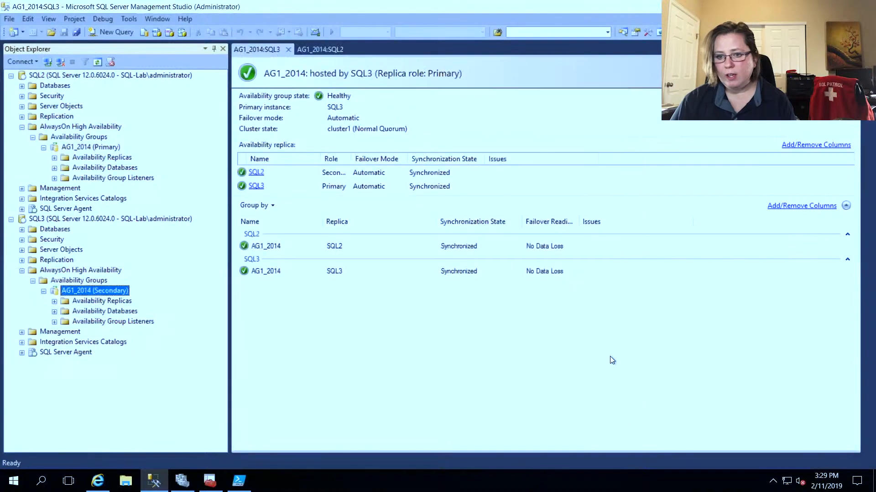
# Step: Refresh the AG1_2014 dashboard on SQL3, then show and refresh the one on SQL2
pyautogui.click(48, 19)
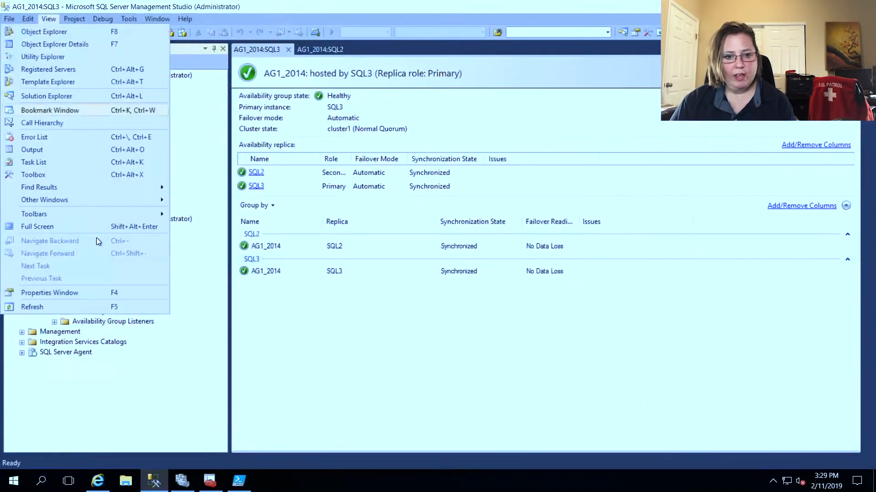
pyautogui.click(93, 306)
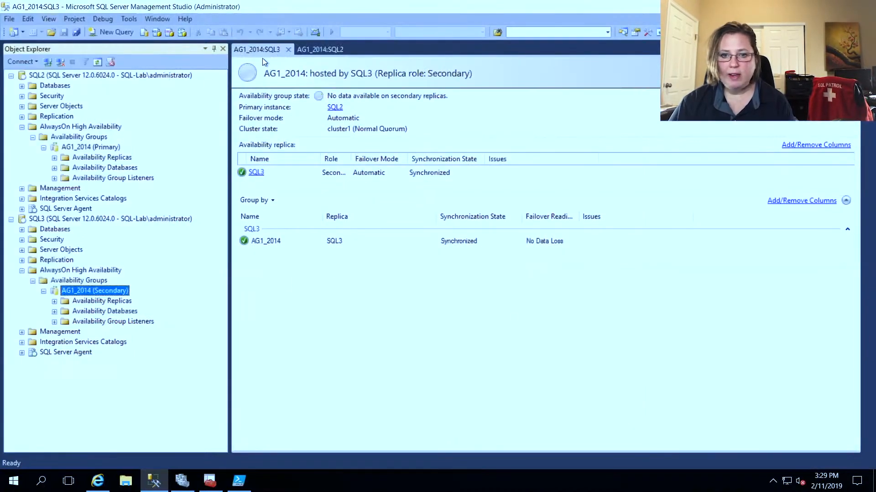
pyautogui.click(319, 49)
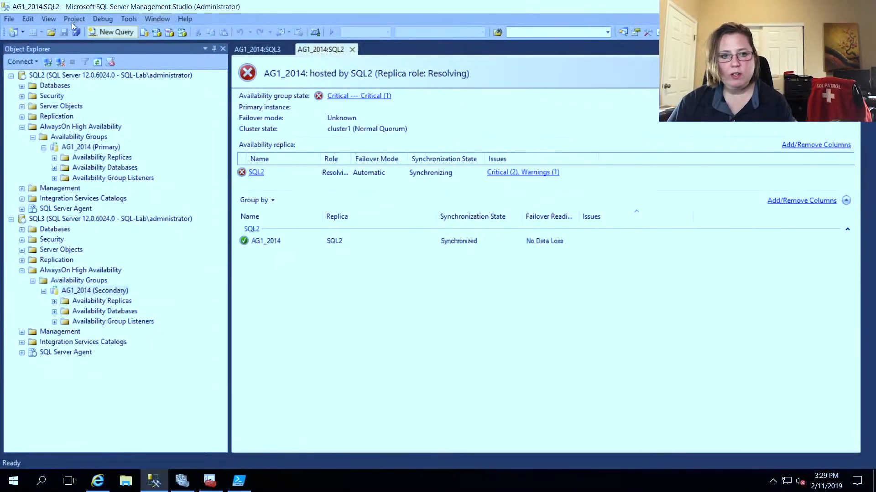
pyautogui.click(48, 19)
pyautogui.click(86, 305)
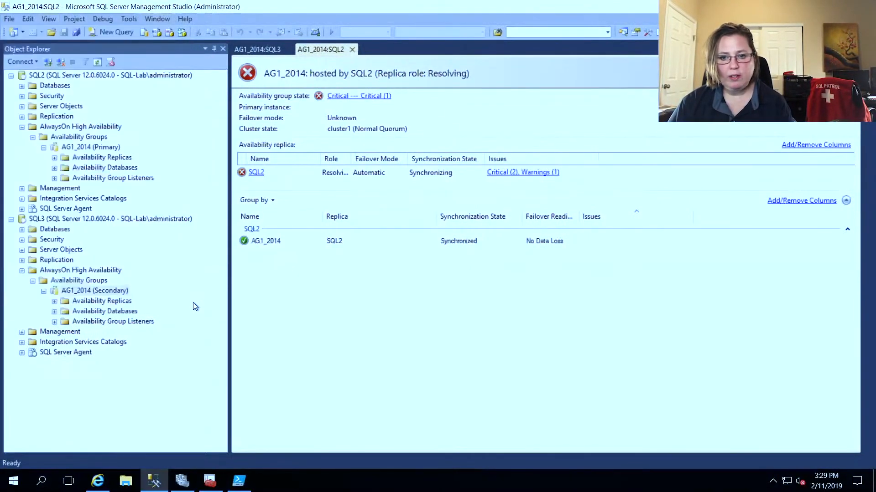